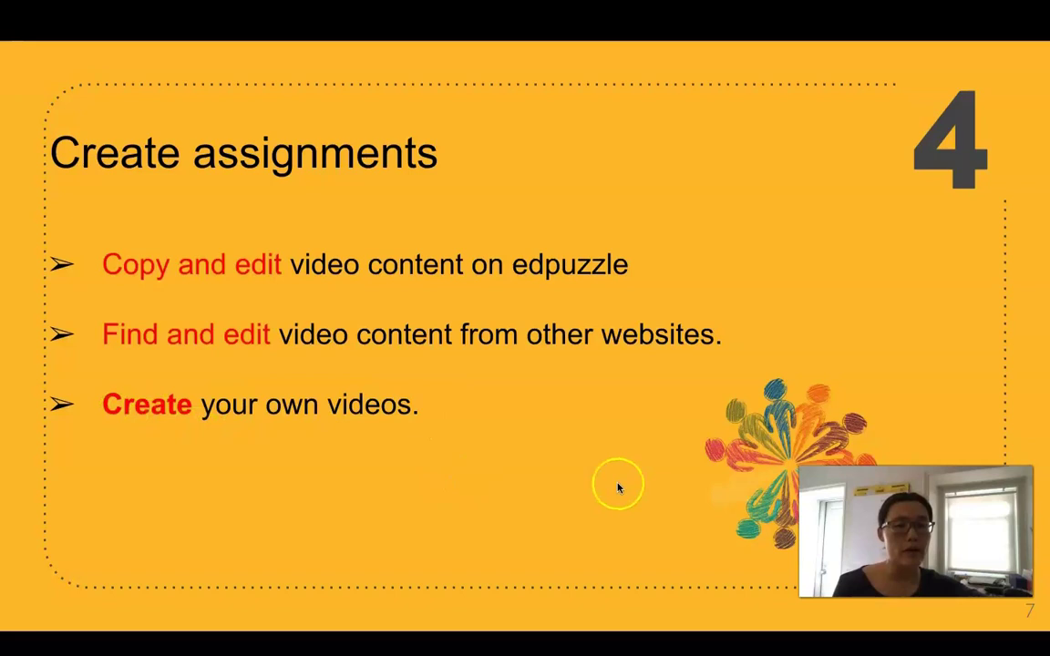
Leave the slideshow to show the Edpuzzle class page with its 5 sixth-grade students
{"action": "key", "text": "ctrl+Right"}
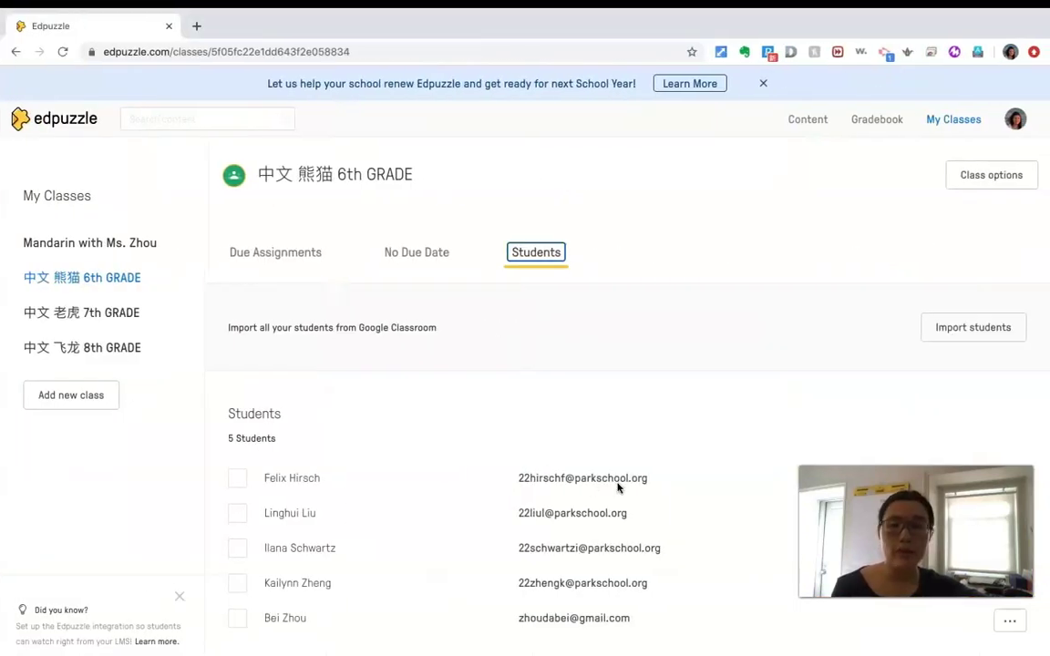
Search the Edpuzzle library for 'numbers mandarin' and browse the video results
{"action": "left_click", "coordinate": [69, 119]}
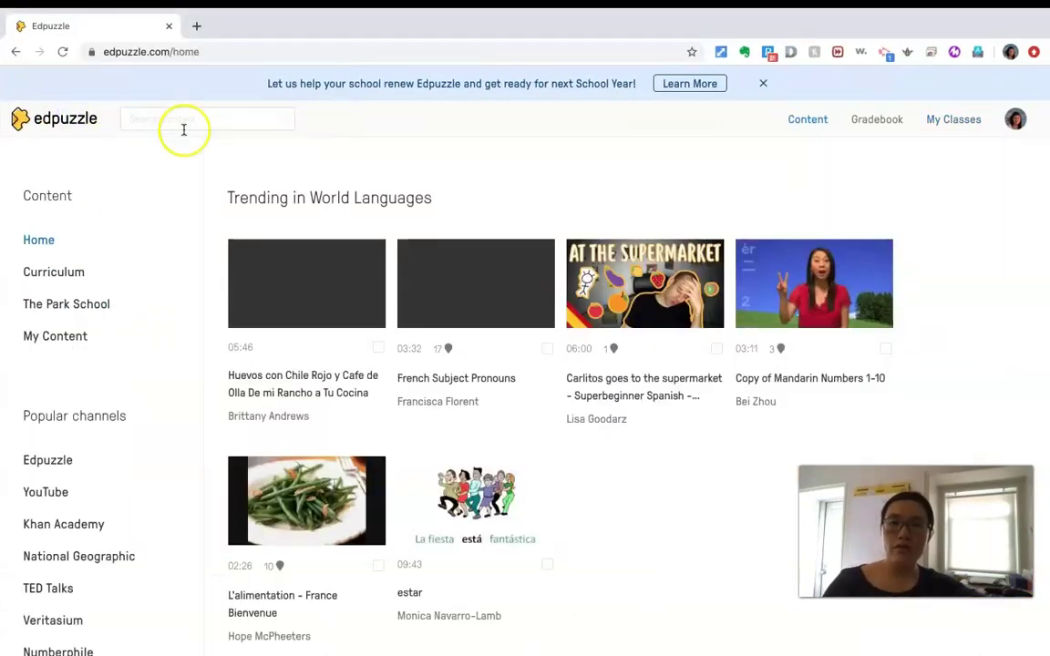
{"action": "left_click", "coordinate": [216, 117]}
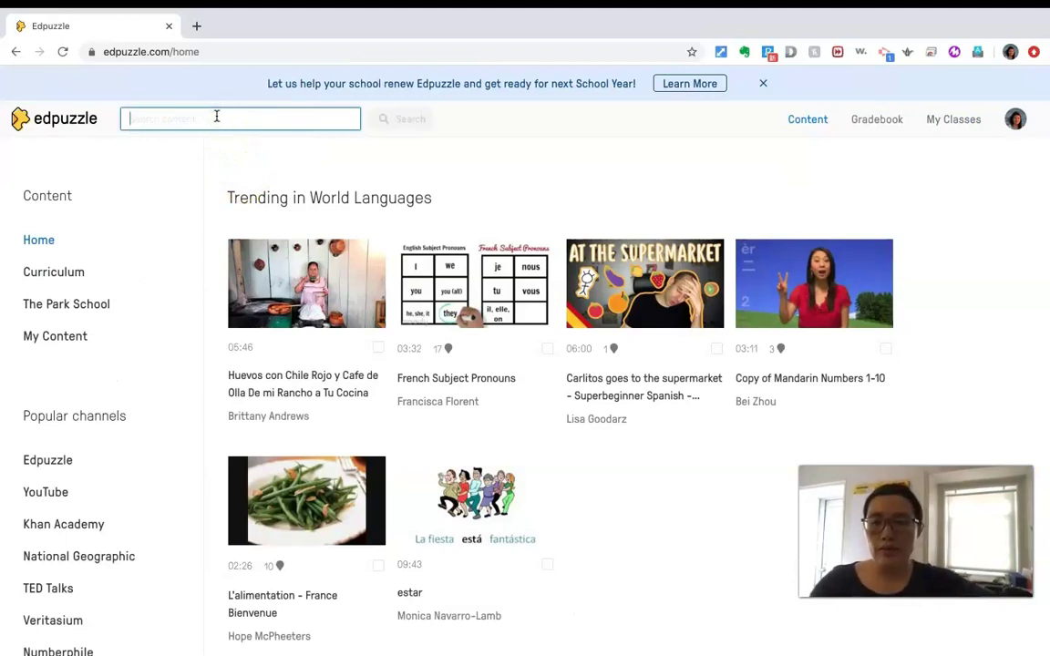
{"action": "type", "text": "numbers mandarin"}
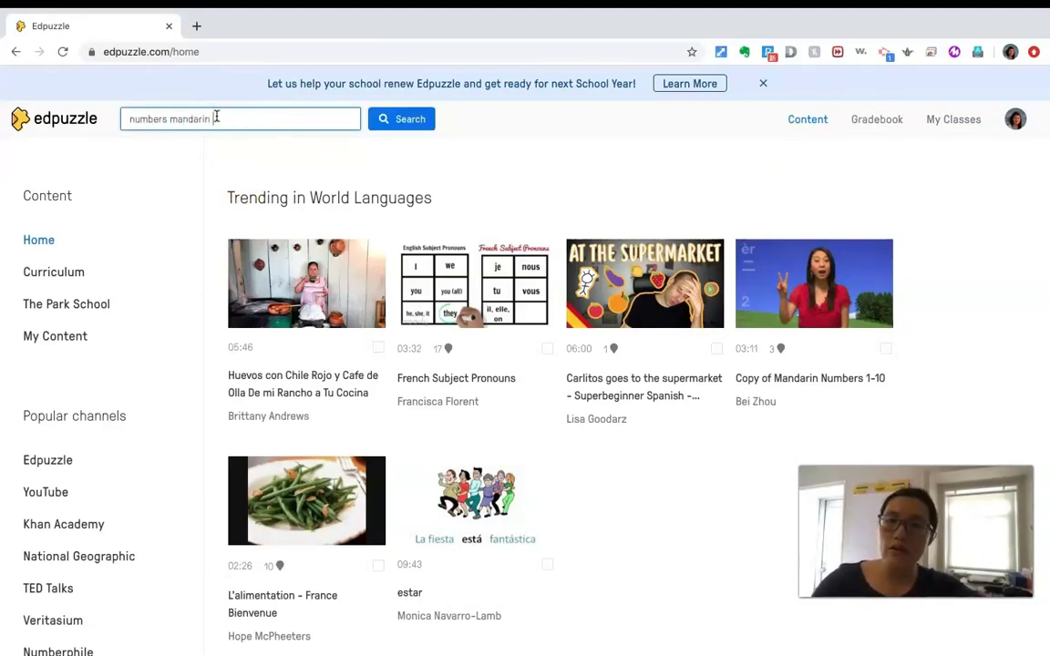
{"action": "key", "text": "Return"}
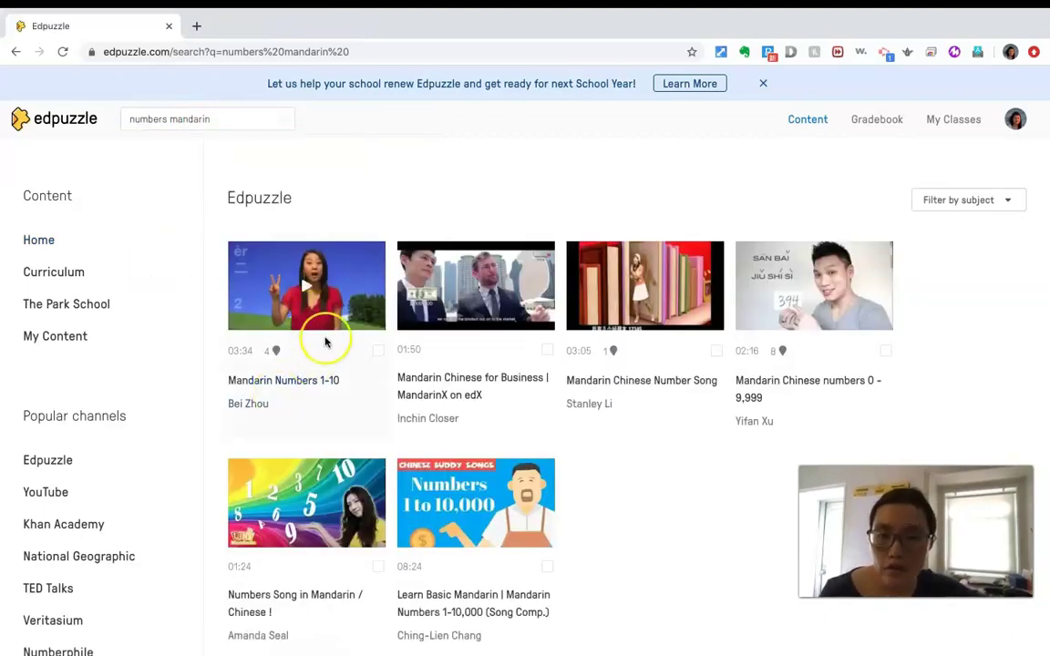
{"action": "scroll", "coordinate": [475, 533], "scroll_direction": "down", "scroll_amount": 3}
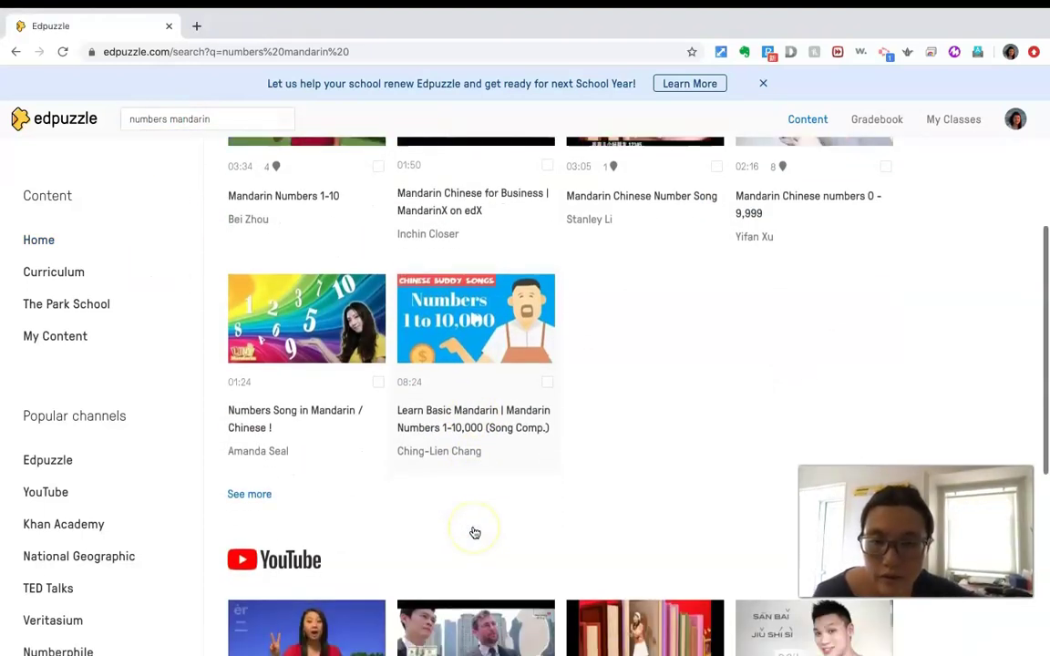
{"action": "scroll", "coordinate": [475, 532], "scroll_direction": "down", "scroll_amount": 5}
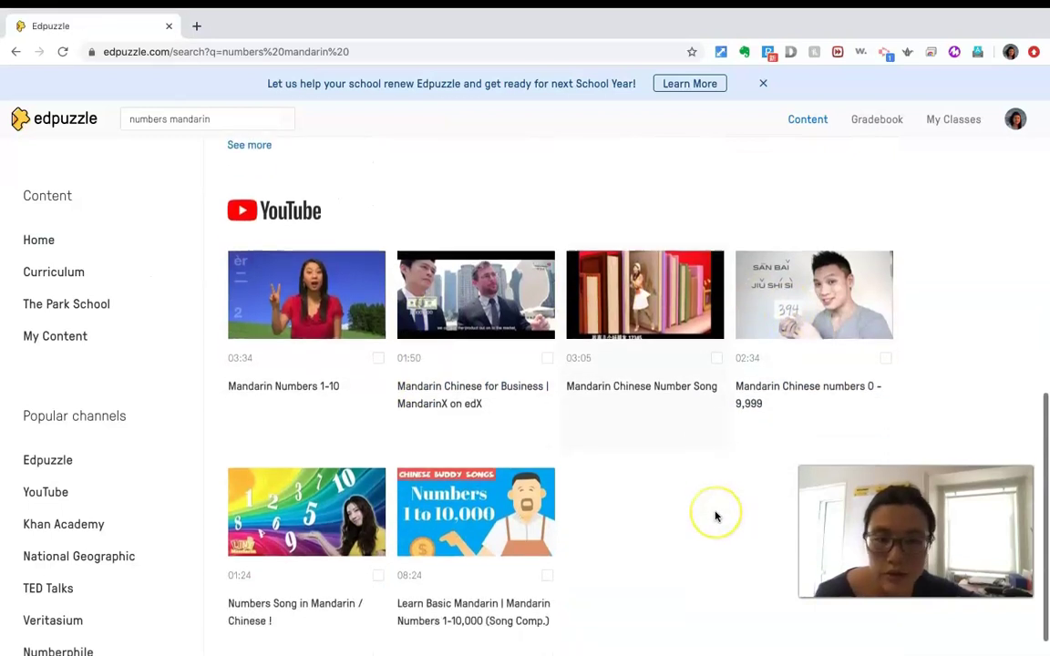
{"action": "scroll", "coordinate": [715, 517], "scroll_direction": "up", "scroll_amount": 8}
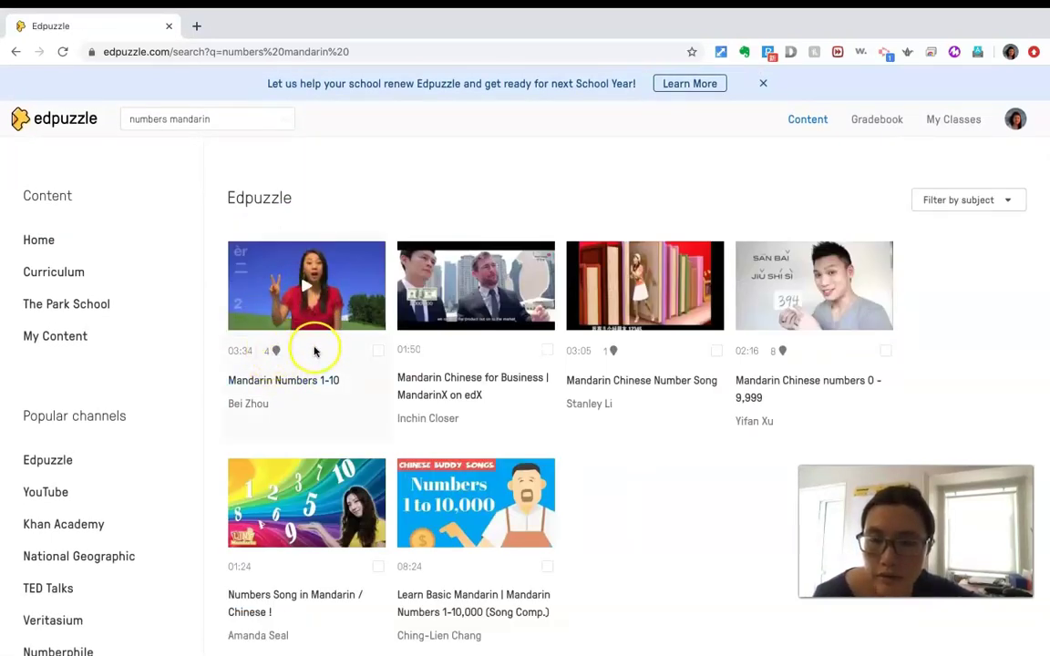
Preview Mandarin Numbers 1-10, copy it into your content, and return to Content home
{"action": "left_click", "coordinate": [337, 305]}
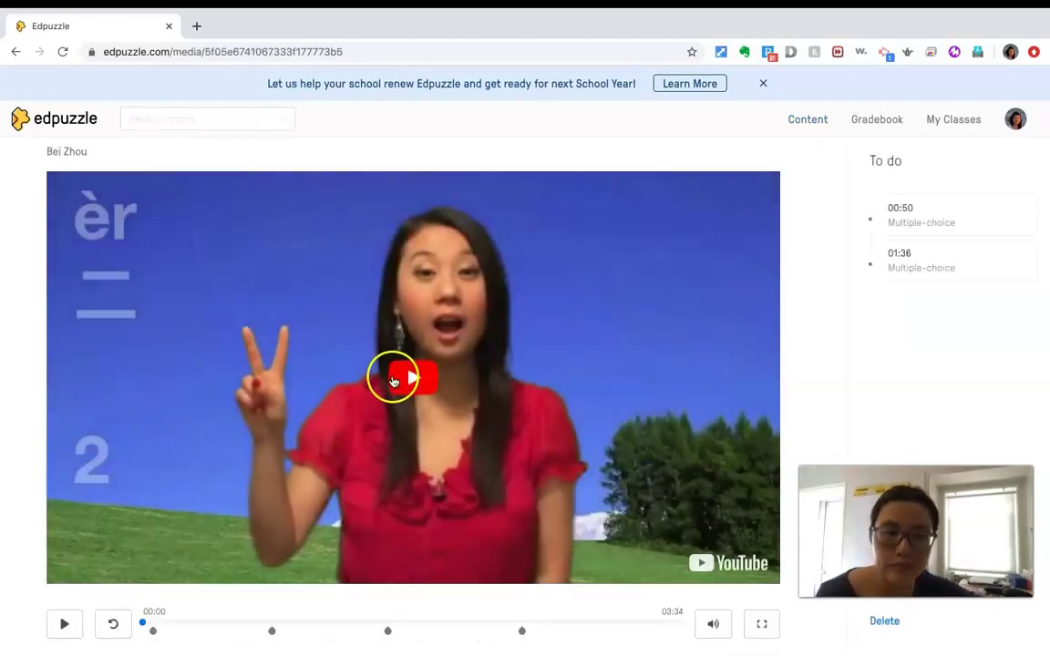
{"action": "scroll", "coordinate": [595, 527], "scroll_direction": "down", "scroll_amount": 1}
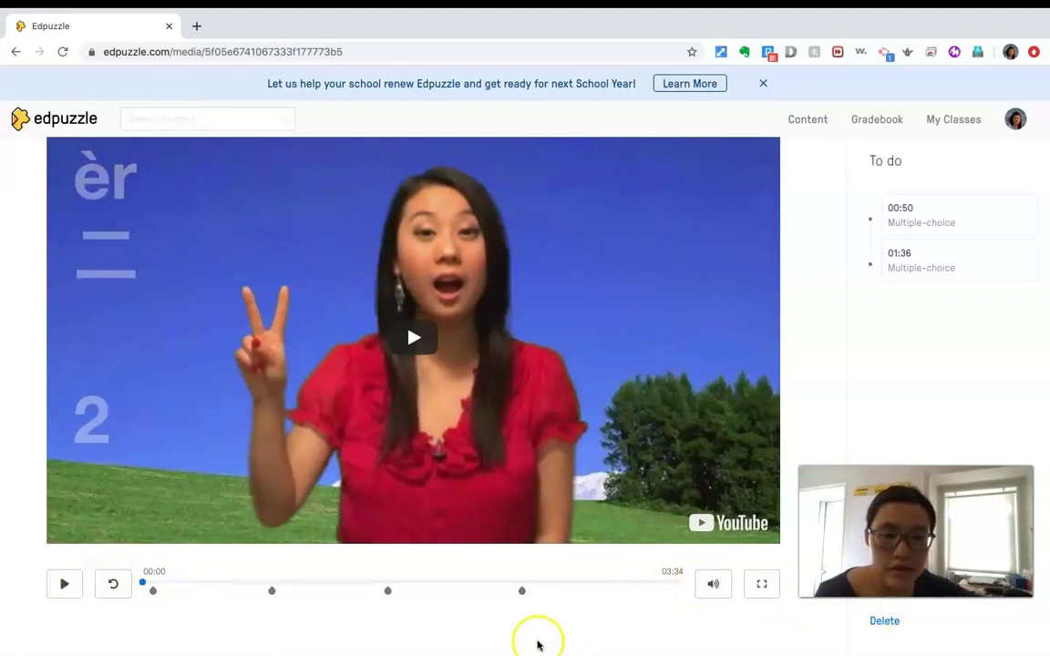
{"action": "left_click", "coordinate": [71, 590]}
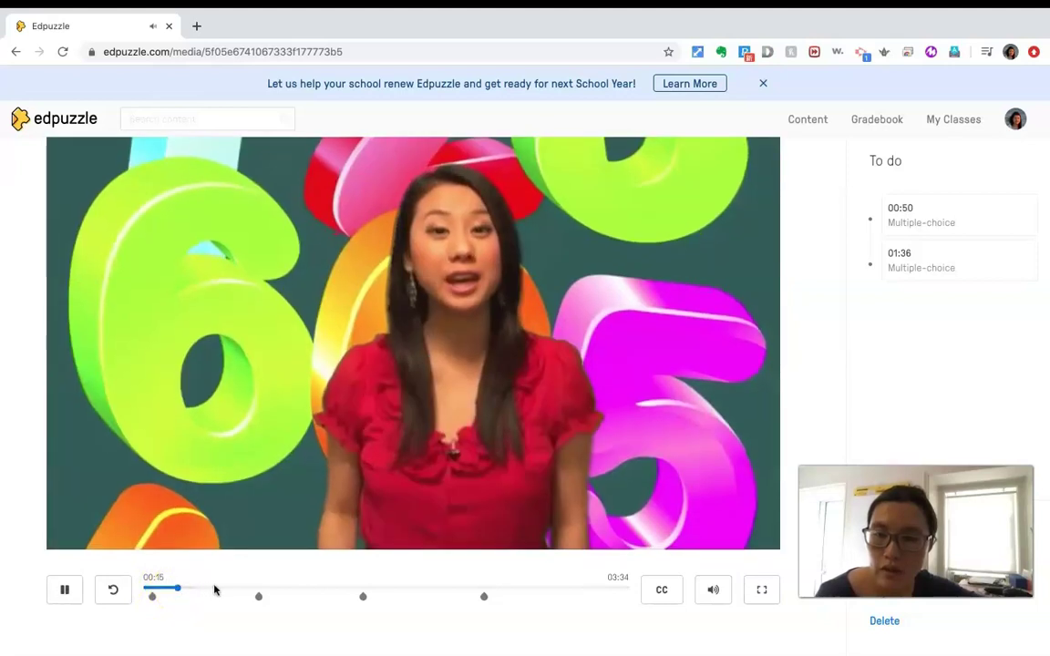
{"action": "left_click", "coordinate": [218, 589]}
{"action": "left_click", "coordinate": [302, 591]}
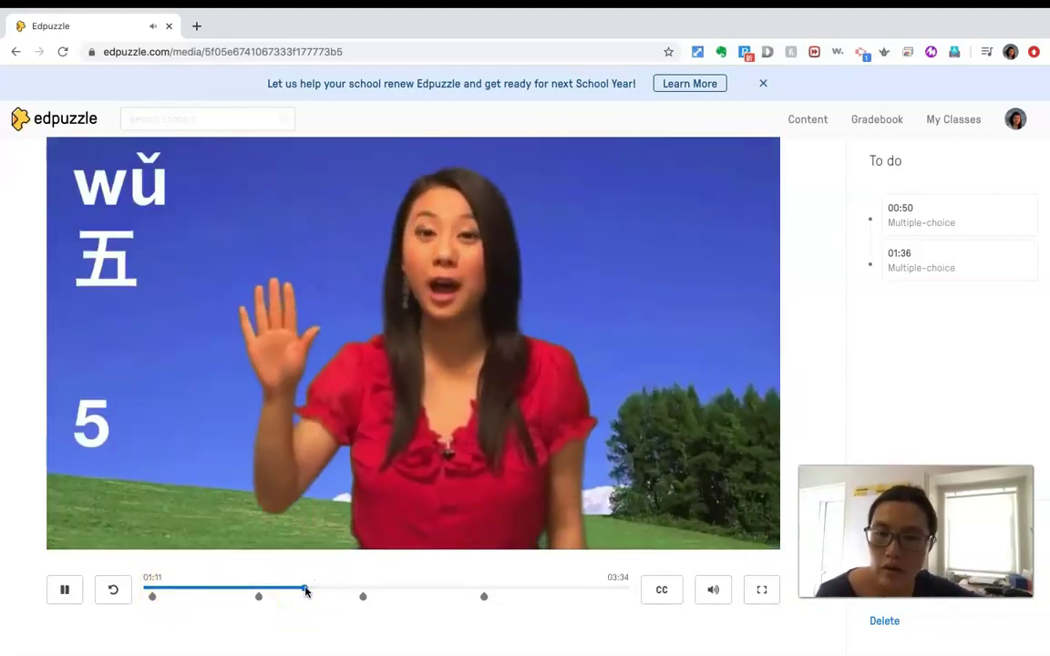
{"action": "left_click", "coordinate": [64, 590]}
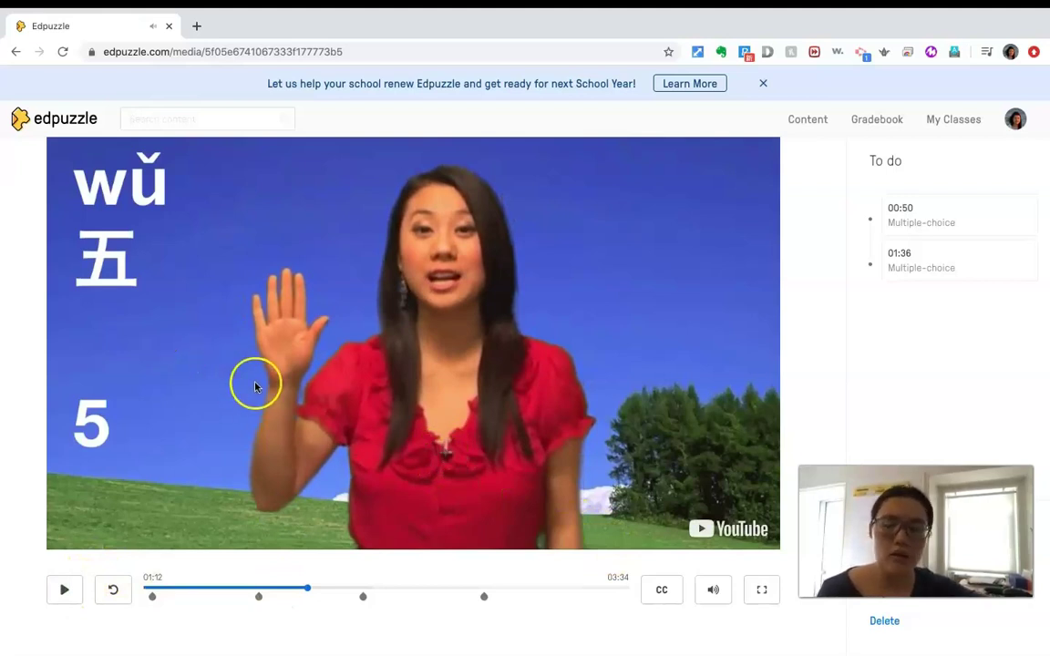
{"action": "left_click", "coordinate": [894, 599]}
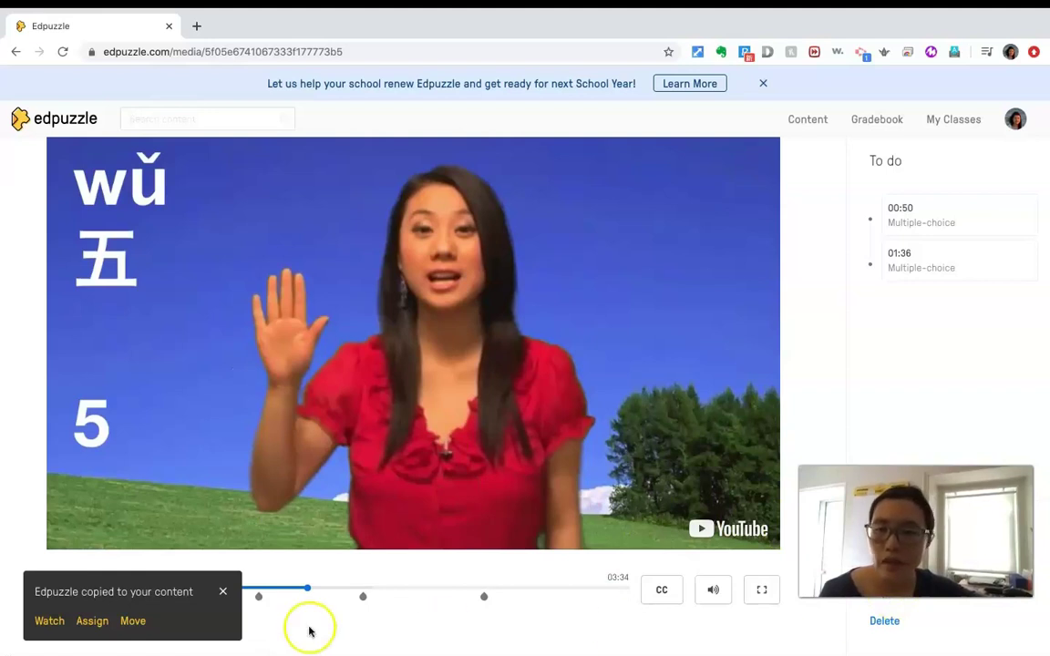
{"action": "left_click", "coordinate": [823, 120]}
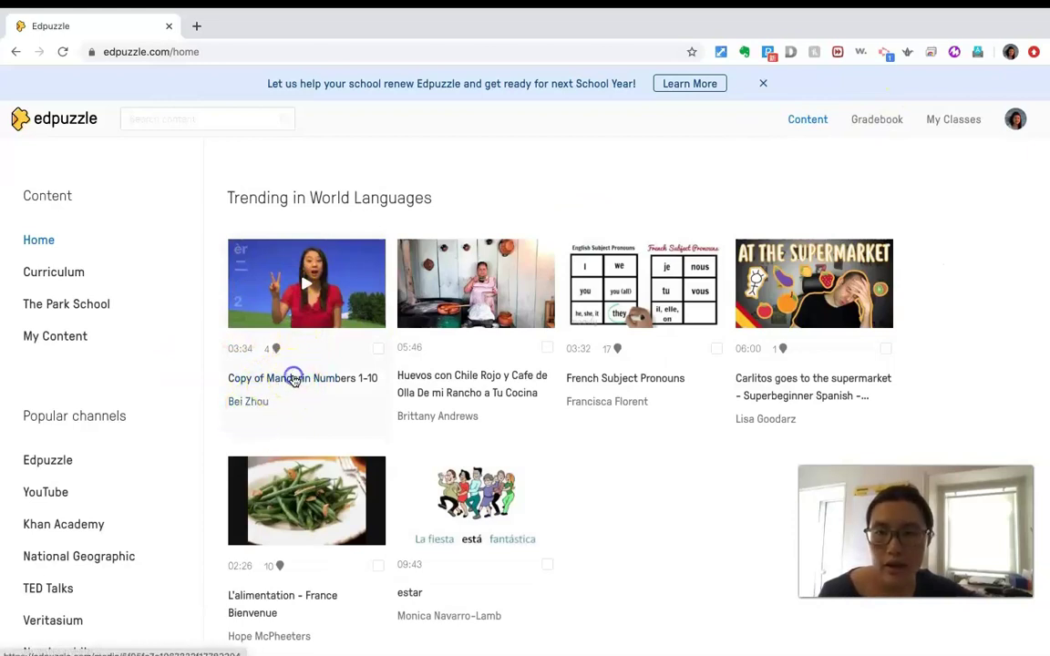
Open Copy of Mandarin Numbers 1-10 in the editor and look over its Voiceover and Questions tabs
{"action": "left_click", "coordinate": [293, 378]}
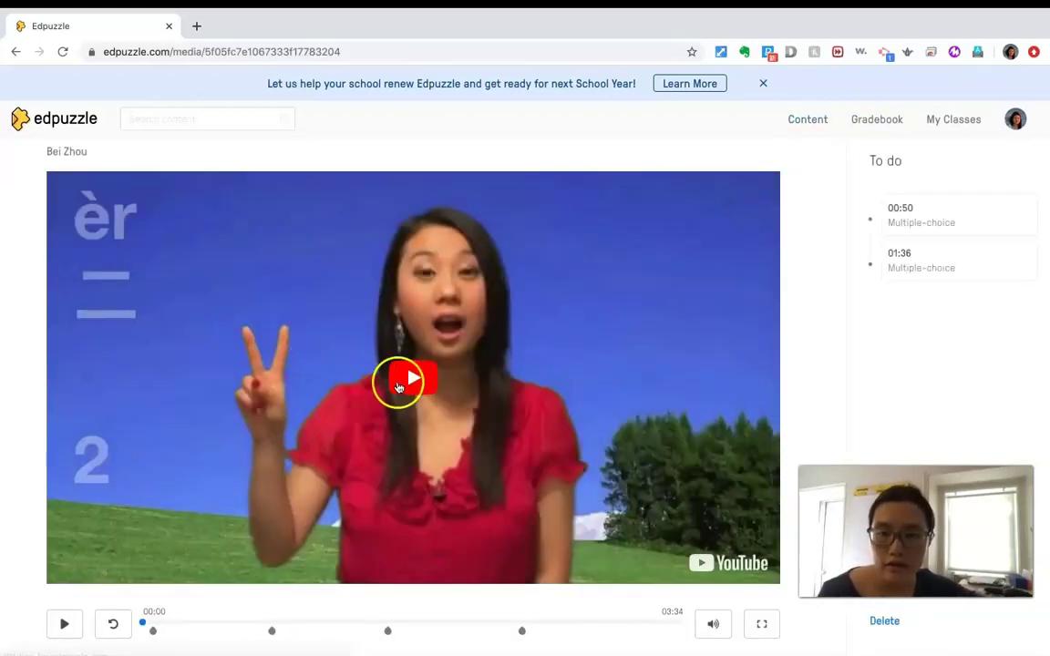
{"action": "scroll", "coordinate": [525, 535], "scroll_direction": "down", "scroll_amount": 1}
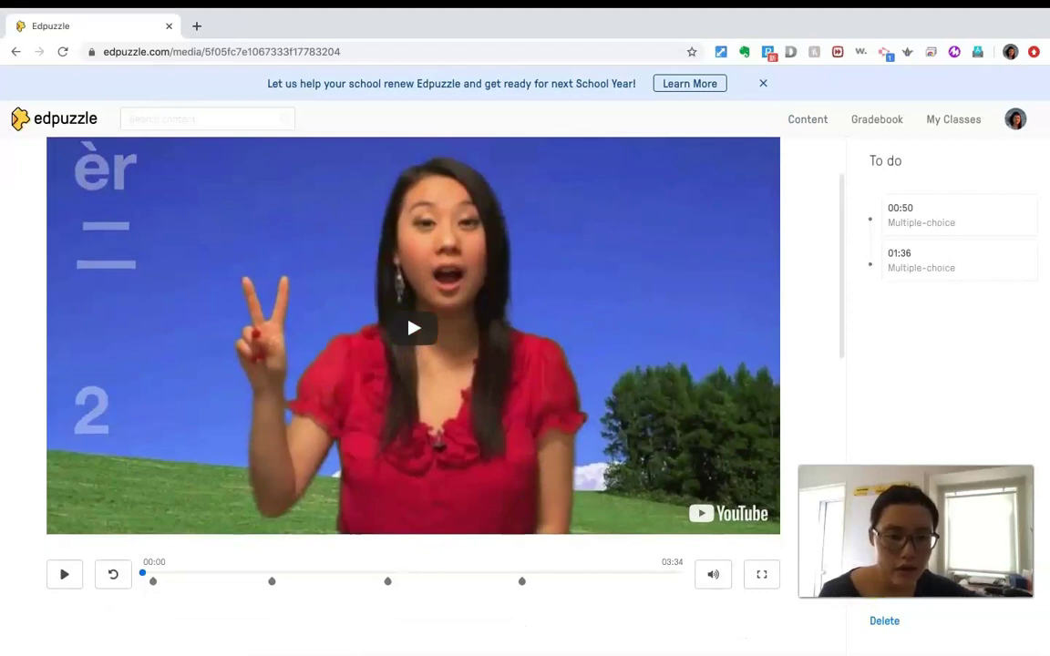
{"action": "left_click", "coordinate": [884, 588]}
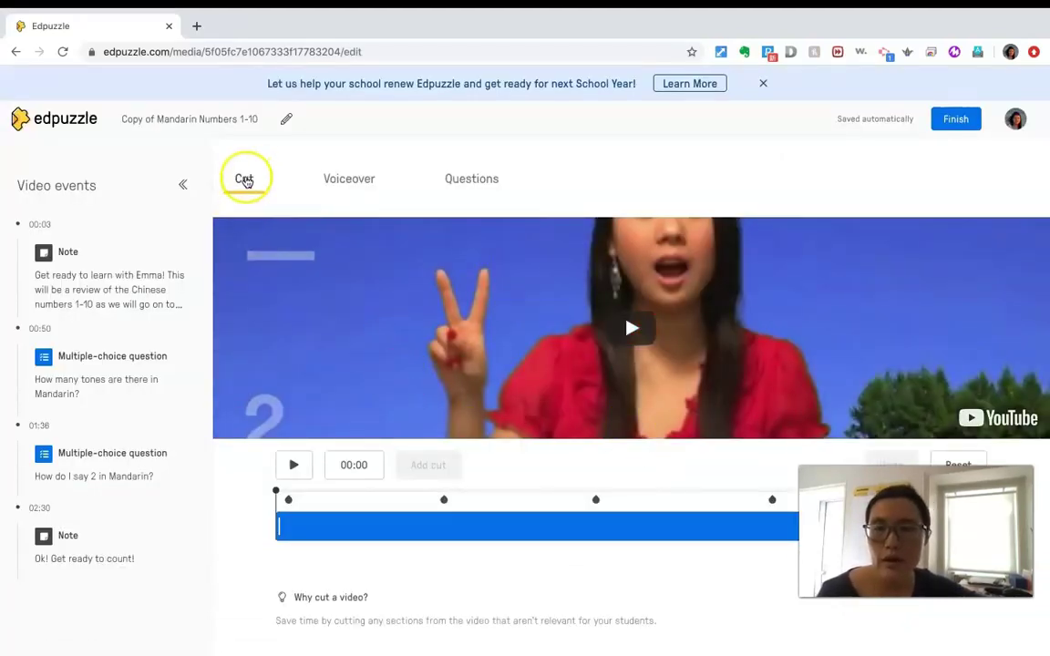
{"action": "left_click", "coordinate": [337, 178]}
{"action": "left_click", "coordinate": [476, 186]}
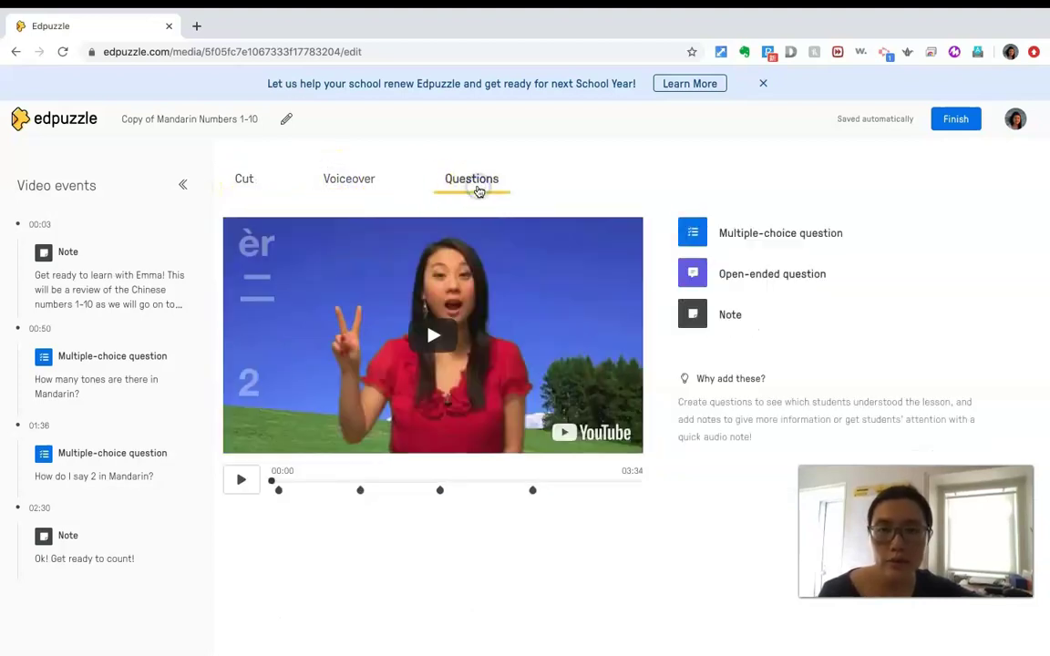
{"action": "left_click", "coordinate": [245, 179]}
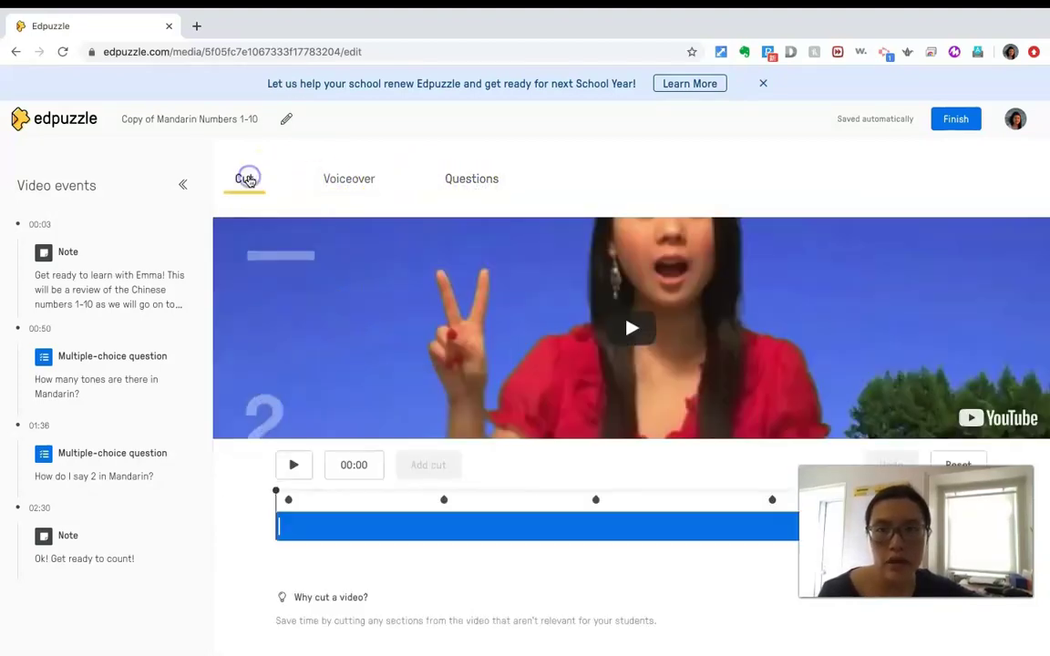
Play and pause the video in the Cut editor, then review the Voiceover and Questions tabs
{"action": "scroll", "coordinate": [547, 374], "scroll_direction": "down", "scroll_amount": 1}
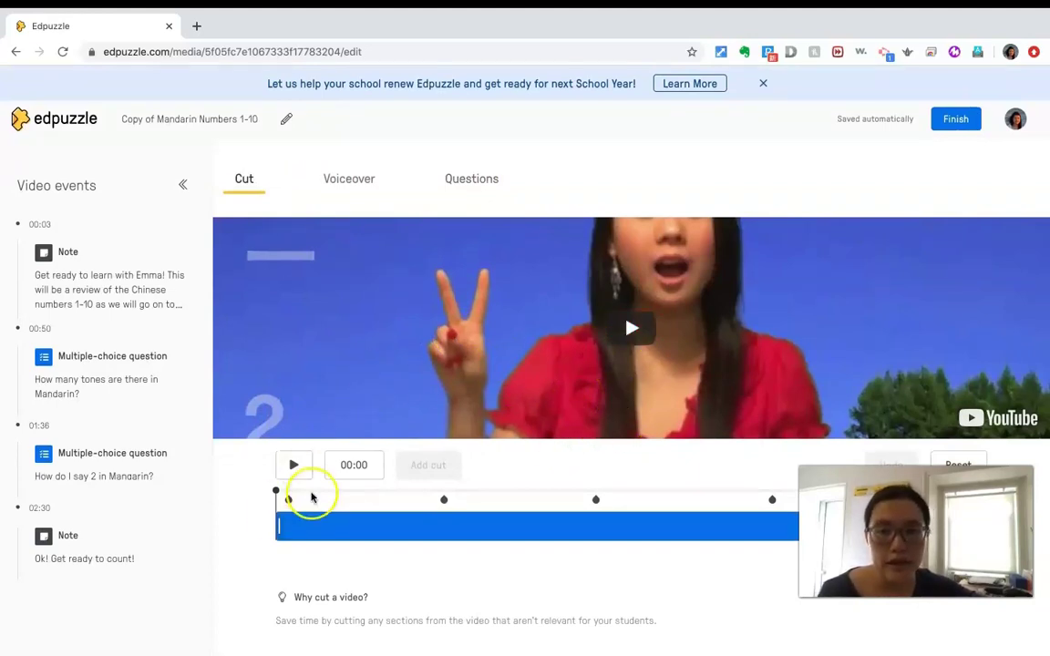
{"action": "left_click", "coordinate": [279, 524]}
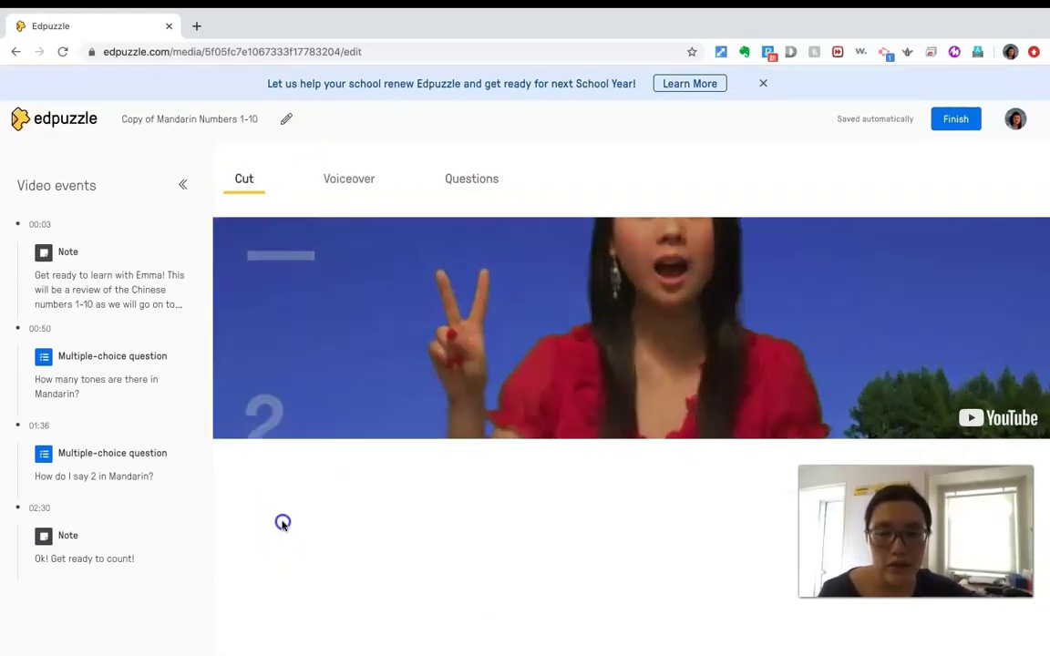
{"action": "left_click", "coordinate": [291, 469]}
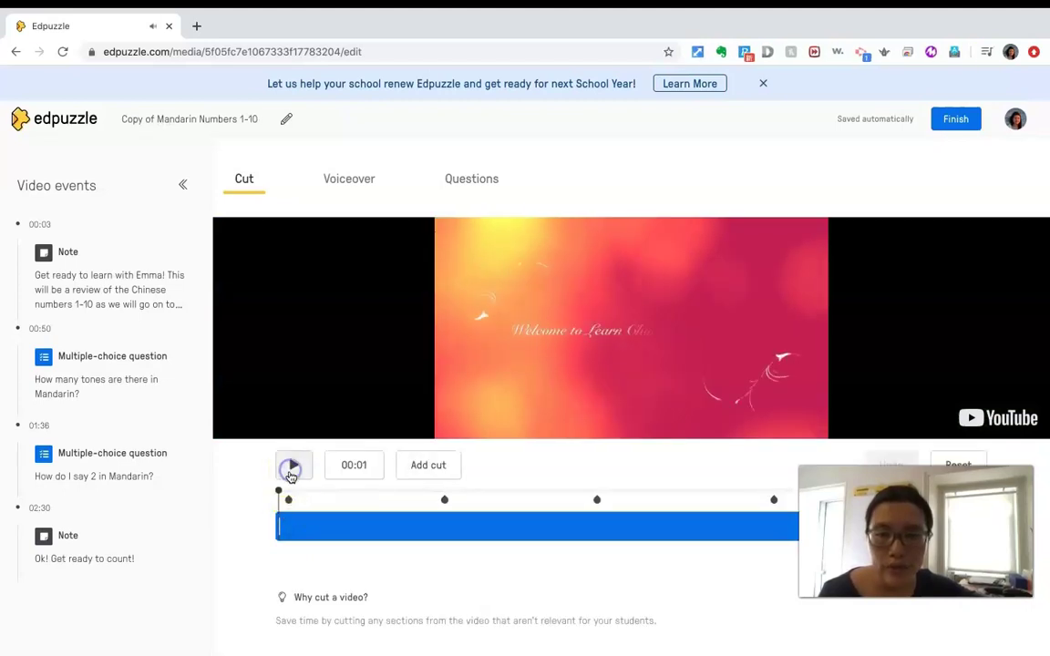
{"action": "left_click", "coordinate": [292, 468]}
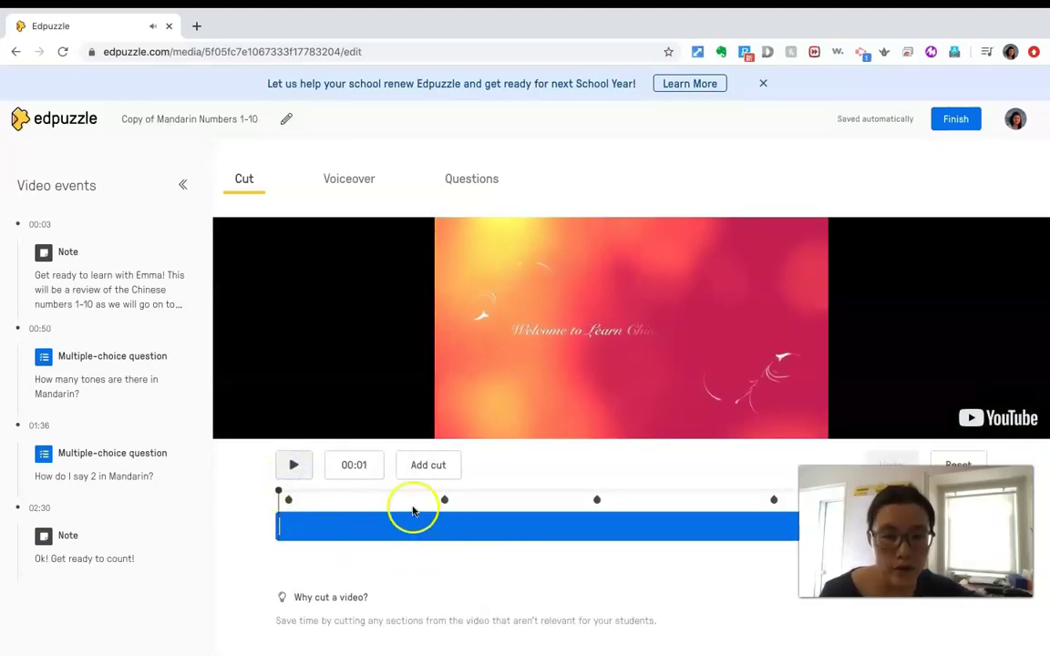
{"action": "left_click", "coordinate": [355, 179]}
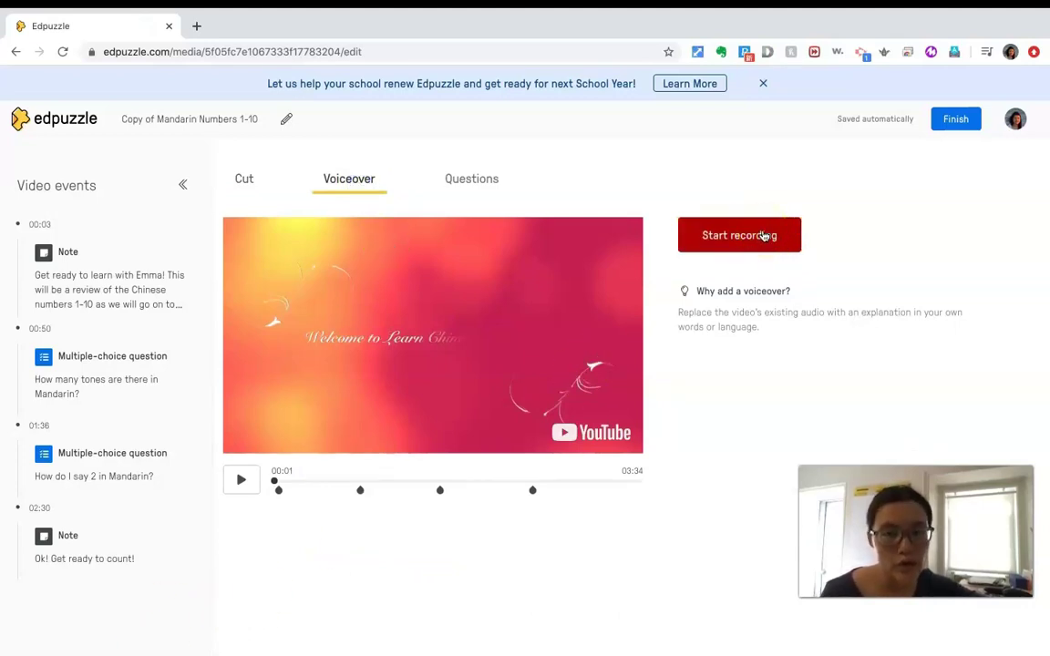
{"action": "left_click", "coordinate": [473, 182]}
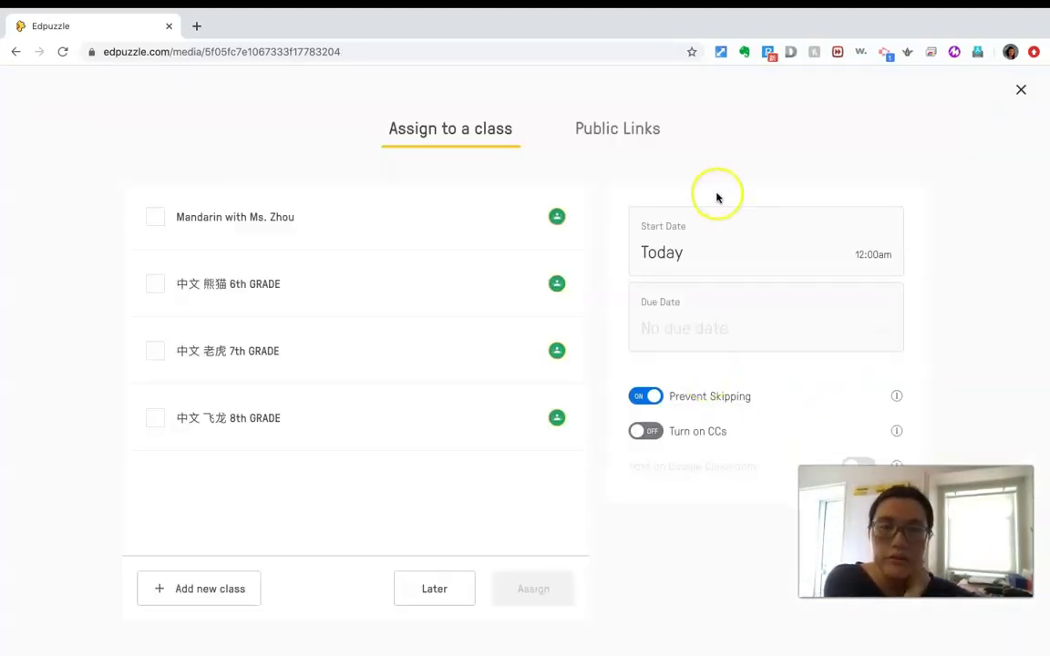
Set the assignment's due date to July 15 and save it
{"action": "left_click", "coordinate": [697, 335]}
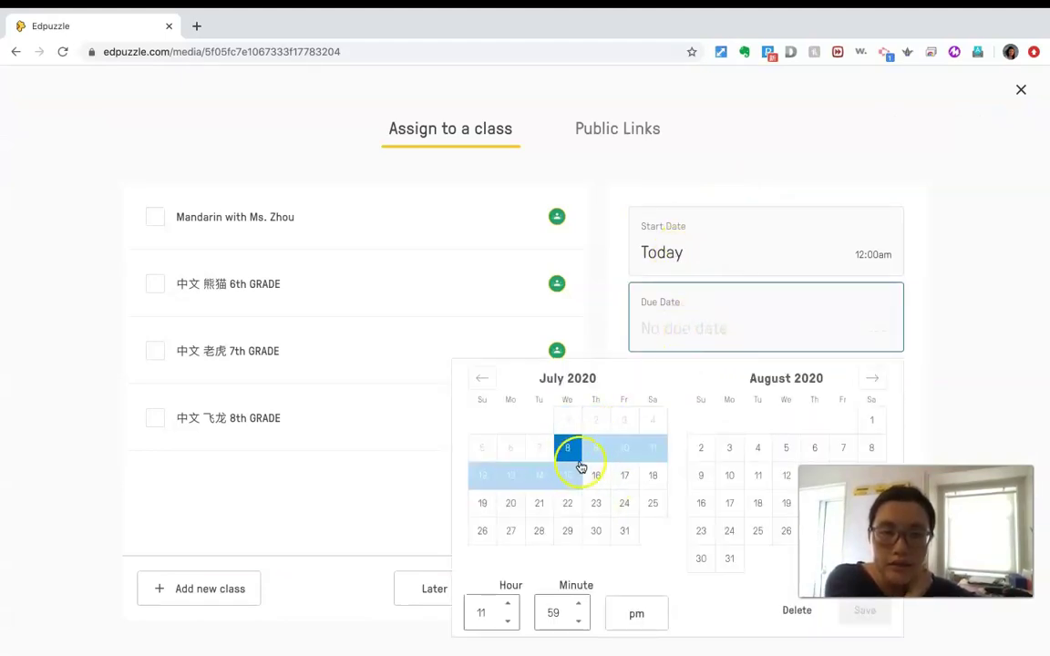
{"action": "left_click", "coordinate": [593, 476]}
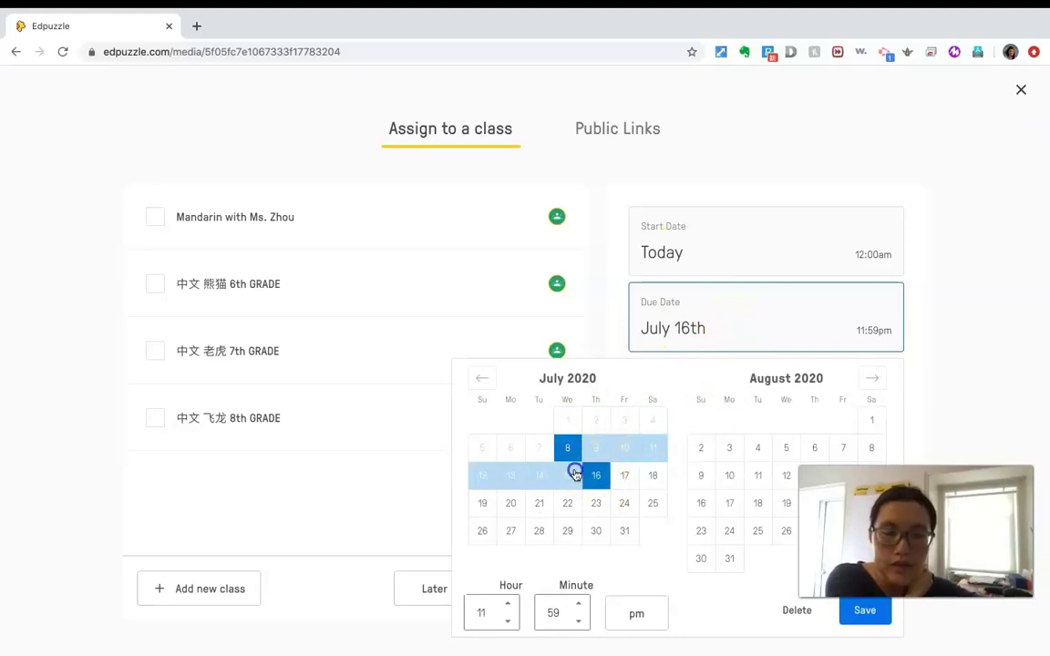
{"action": "left_click", "coordinate": [578, 474]}
{"action": "left_click", "coordinate": [862, 609]}
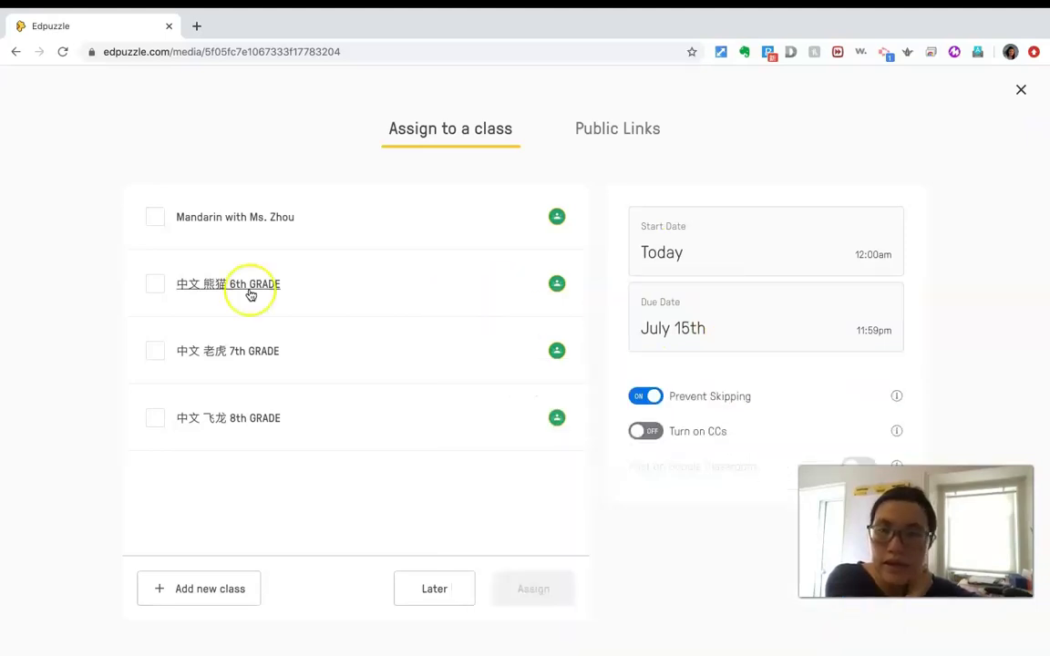
Assign the video to the 中文 熊猫 6th GRADE class and post it to Google Classroom
{"action": "left_click", "coordinate": [152, 283]}
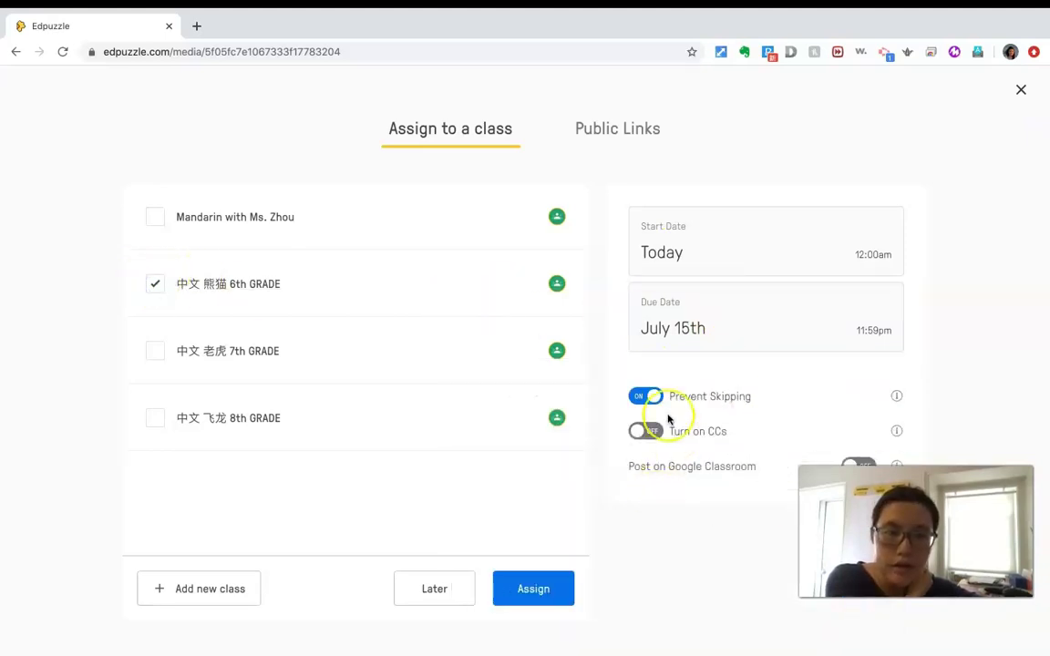
{"action": "left_click", "coordinate": [541, 590]}
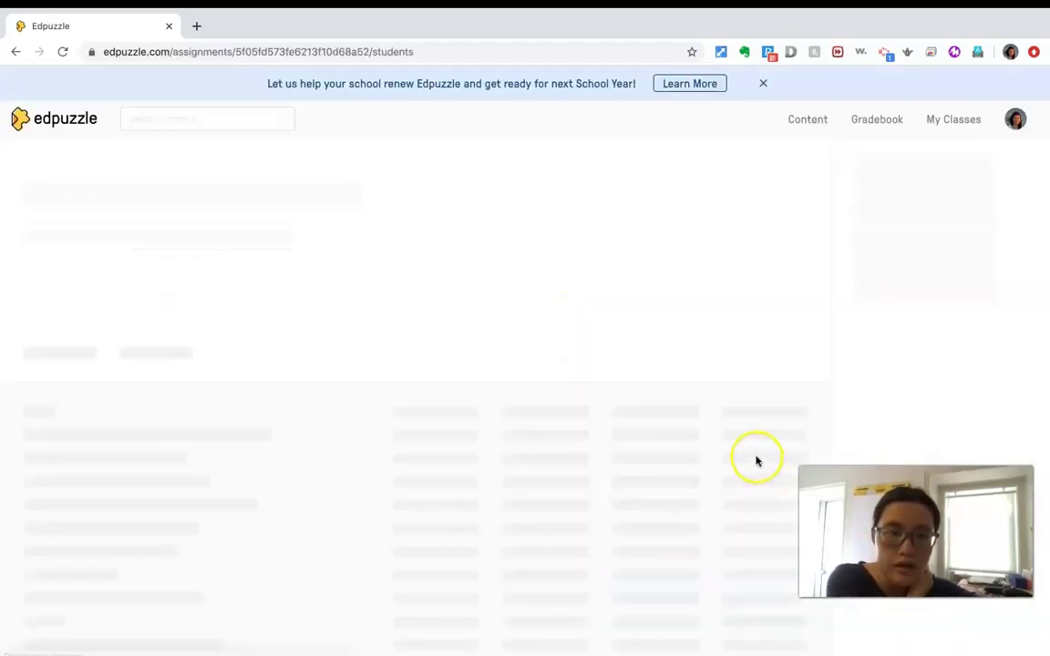
{"action": "scroll", "coordinate": [875, 428], "scroll_direction": "down", "scroll_amount": 1}
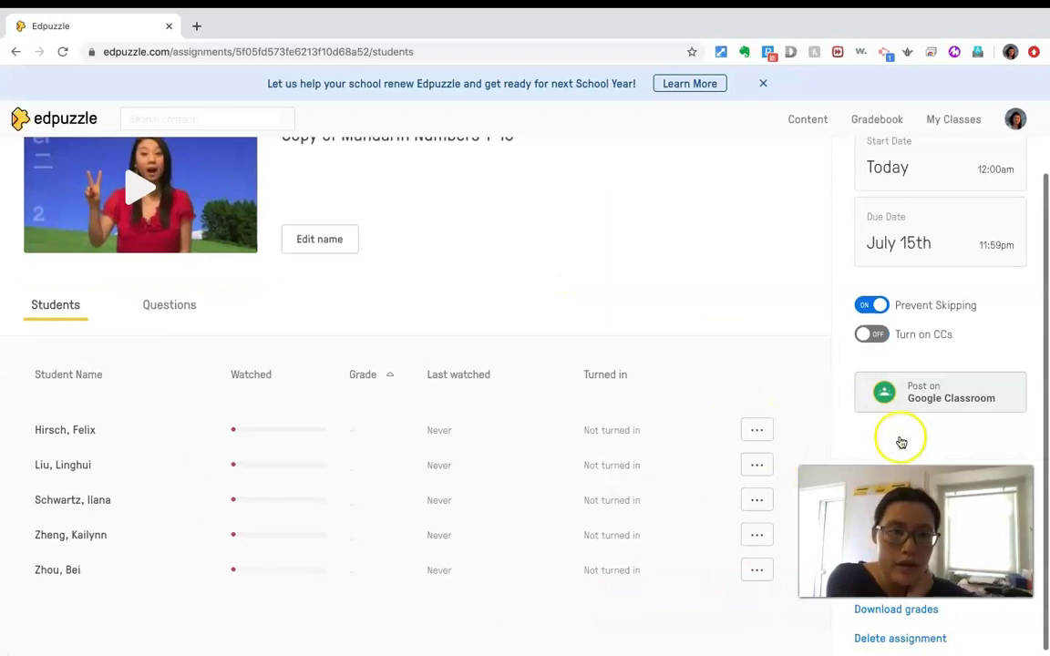
{"action": "left_click", "coordinate": [923, 376]}
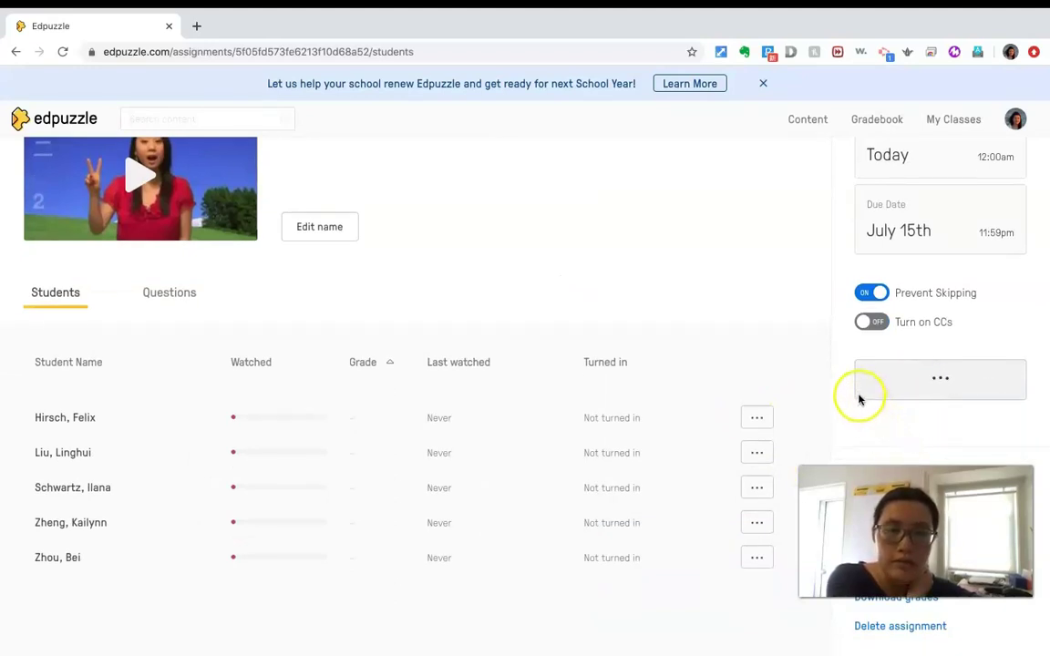
Open Google Classroom in a new browser tab
{"action": "left_click", "coordinate": [197, 27]}
{"action": "type", "text": "class"}
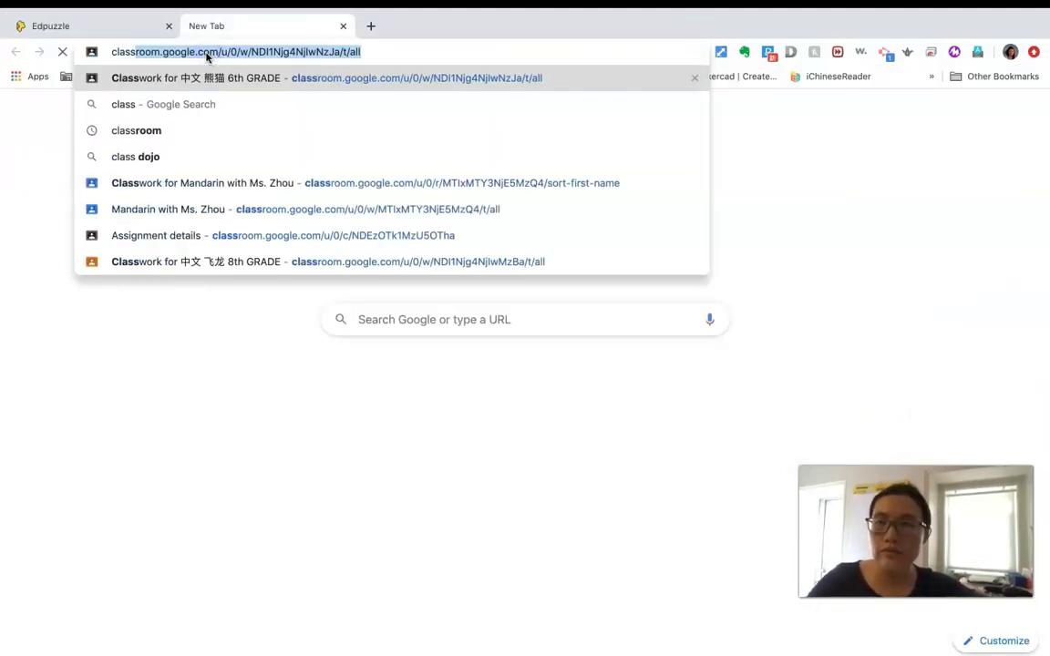
{"action": "key", "text": "Return"}
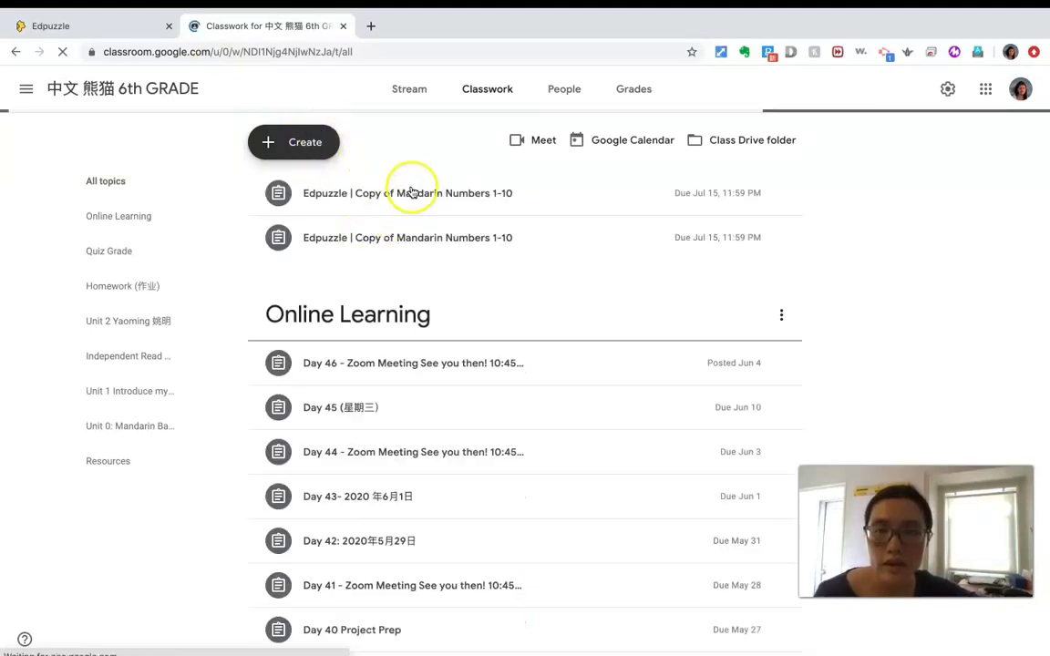
Check the Copy of Mandarin Numbers 1-10 assignment details and open its Edpuzzle video attachment
{"action": "left_click", "coordinate": [411, 193]}
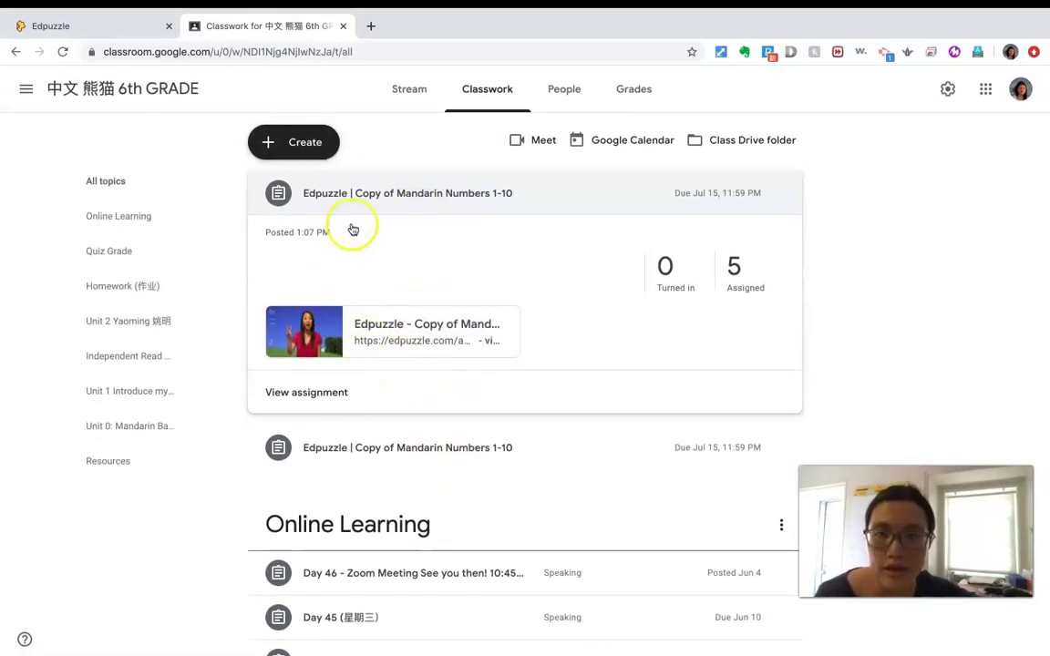
{"action": "left_click", "coordinate": [782, 193]}
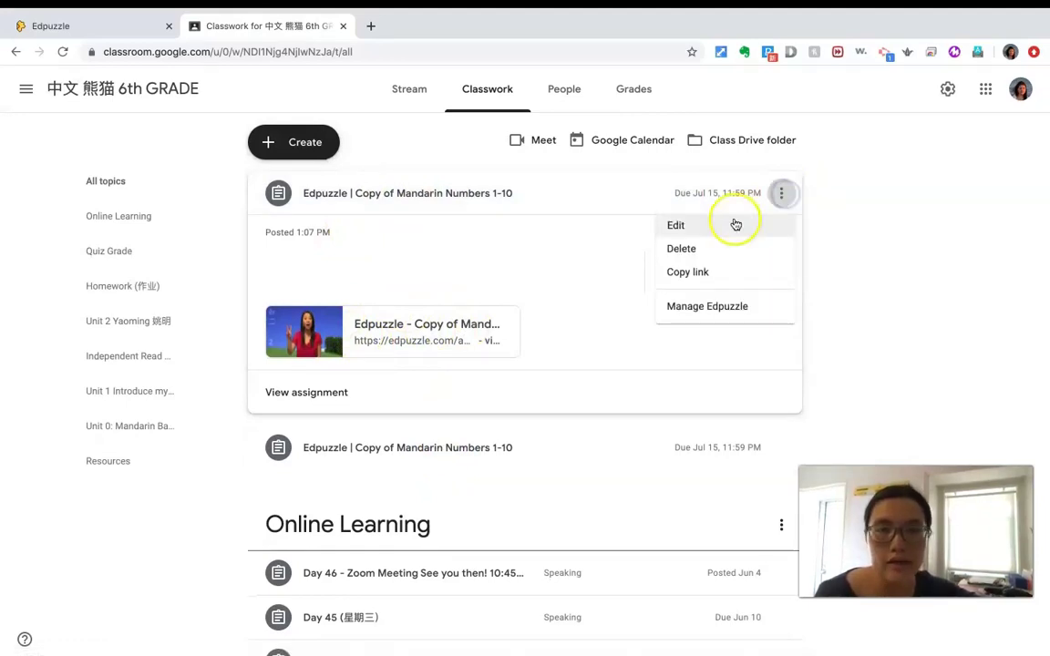
{"action": "left_click", "coordinate": [562, 202]}
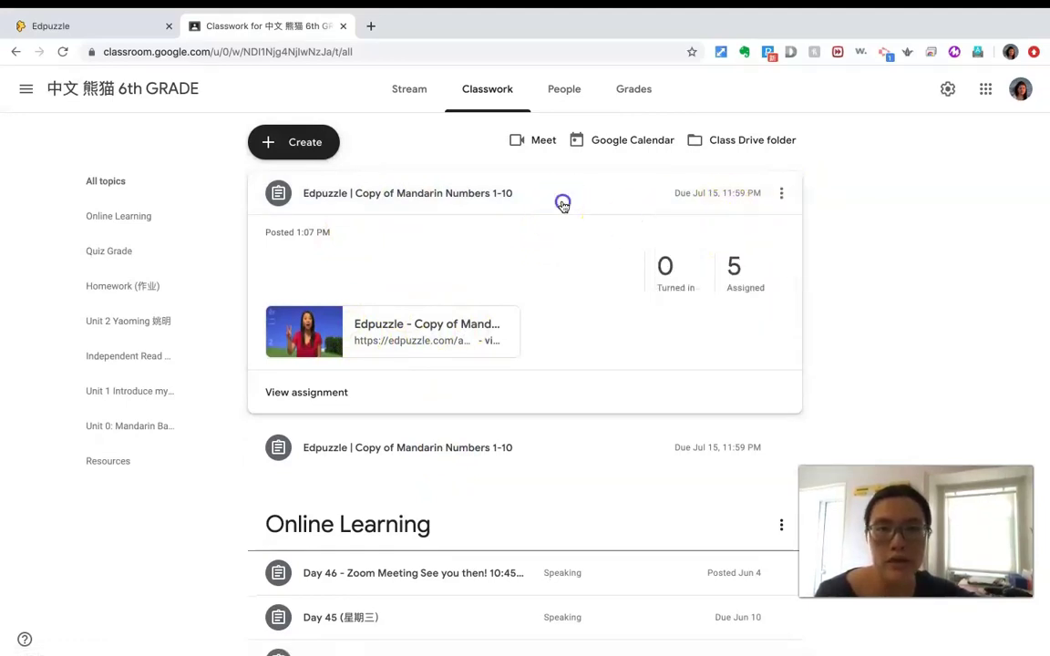
{"action": "left_click", "coordinate": [610, 194]}
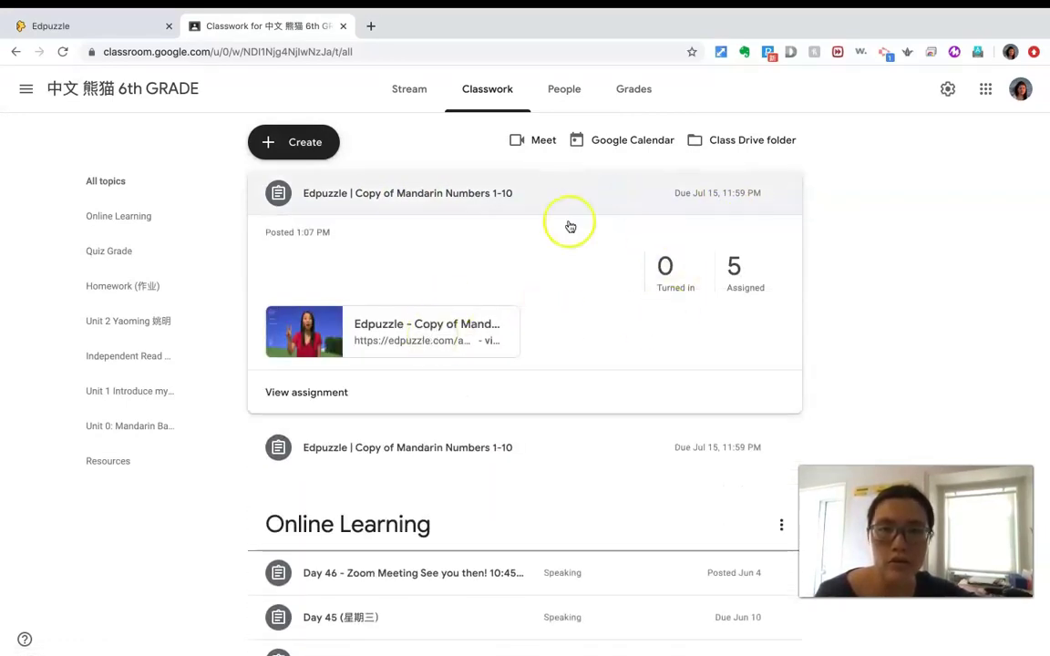
{"action": "left_click", "coordinate": [277, 200]}
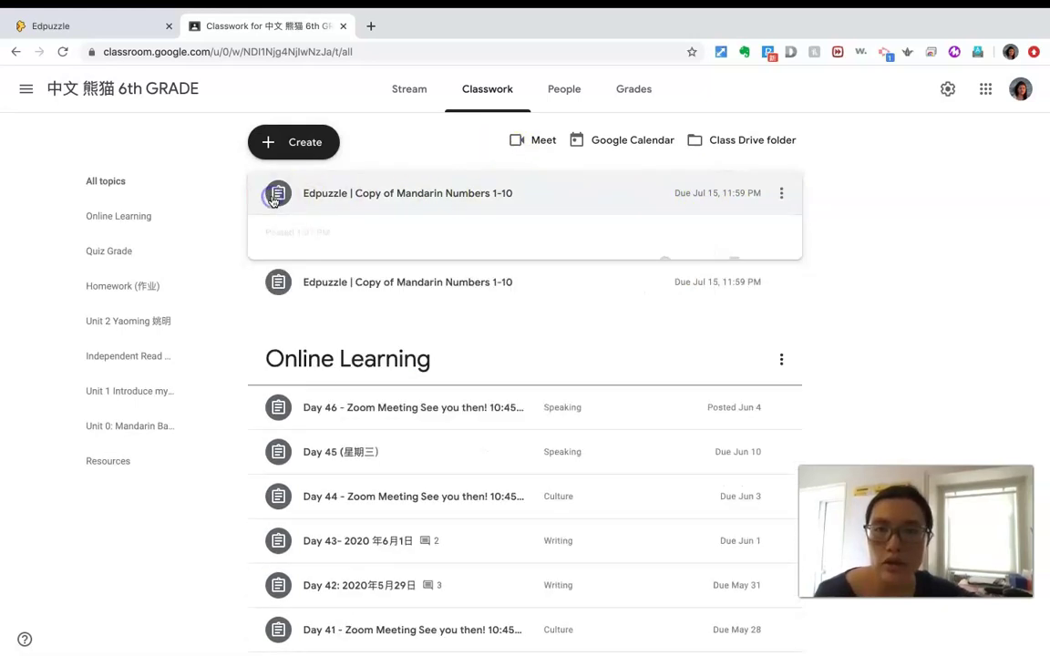
{"action": "left_click", "coordinate": [277, 201]}
{"action": "left_click", "coordinate": [375, 315]}
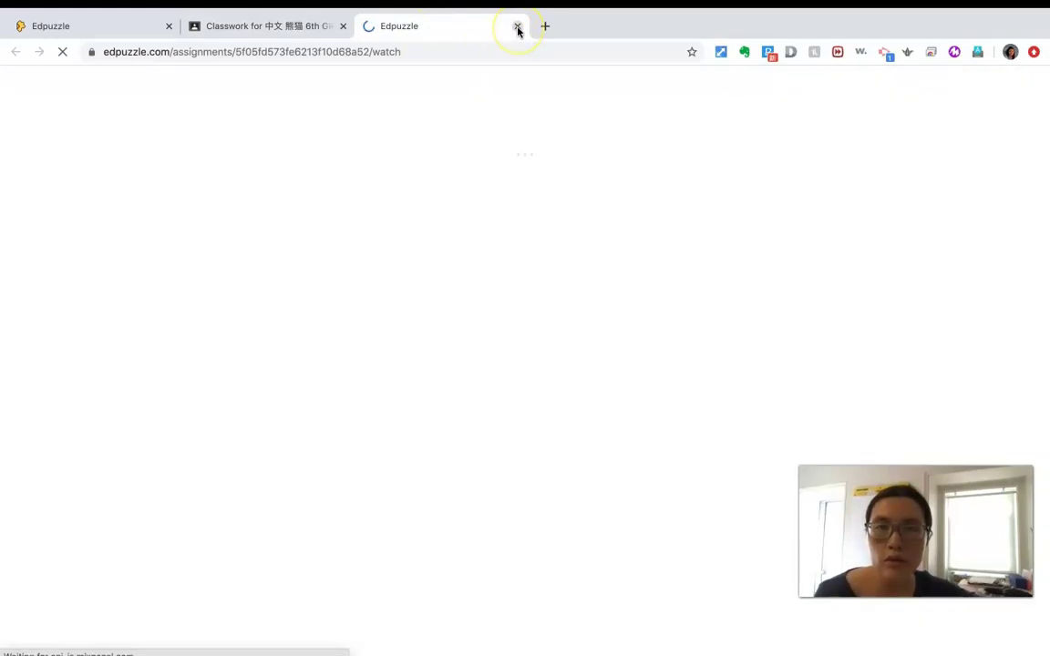
Close the extra Edpuzzle tab and go back to the presentation's Grading & Question types slide
{"action": "left_click", "coordinate": [518, 30]}
{"action": "left_click", "coordinate": [114, 27]}
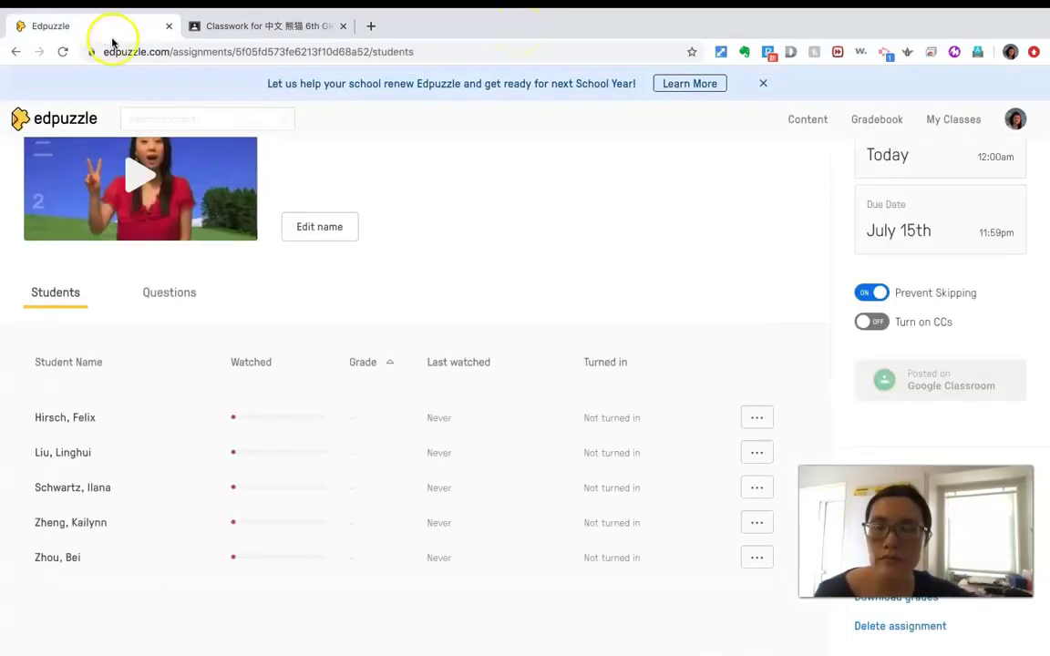
{"action": "key", "text": "ctrl+Left"}
{"action": "left_click", "coordinate": [272, 444]}
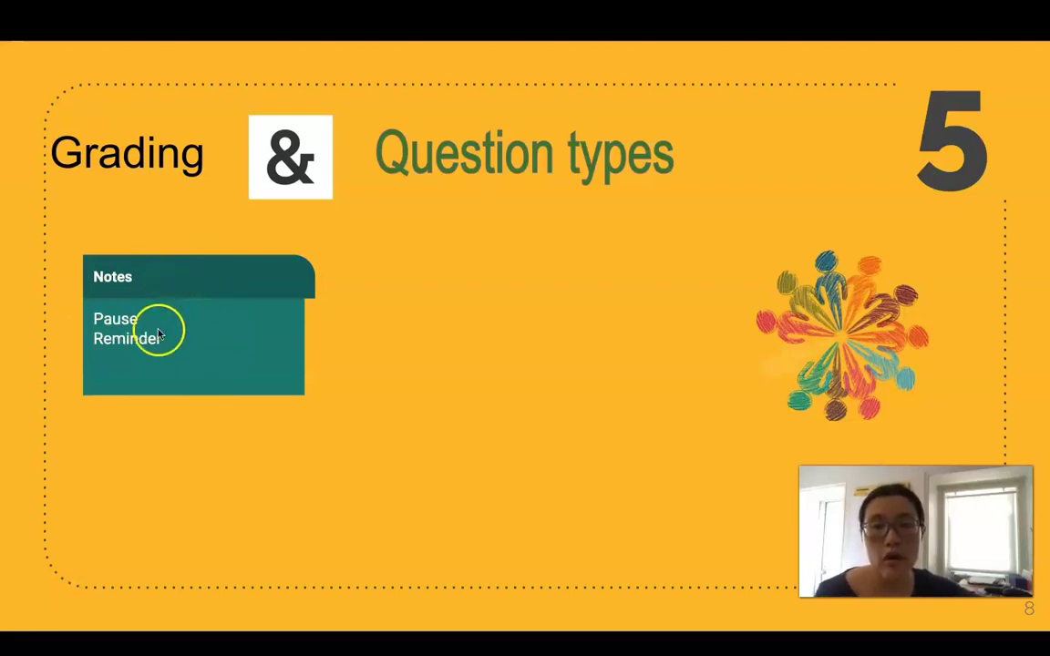
Reveal the Multiple choices card, then the Open-end questions card, on slide 5
{"action": "left_click", "coordinate": [301, 441]}
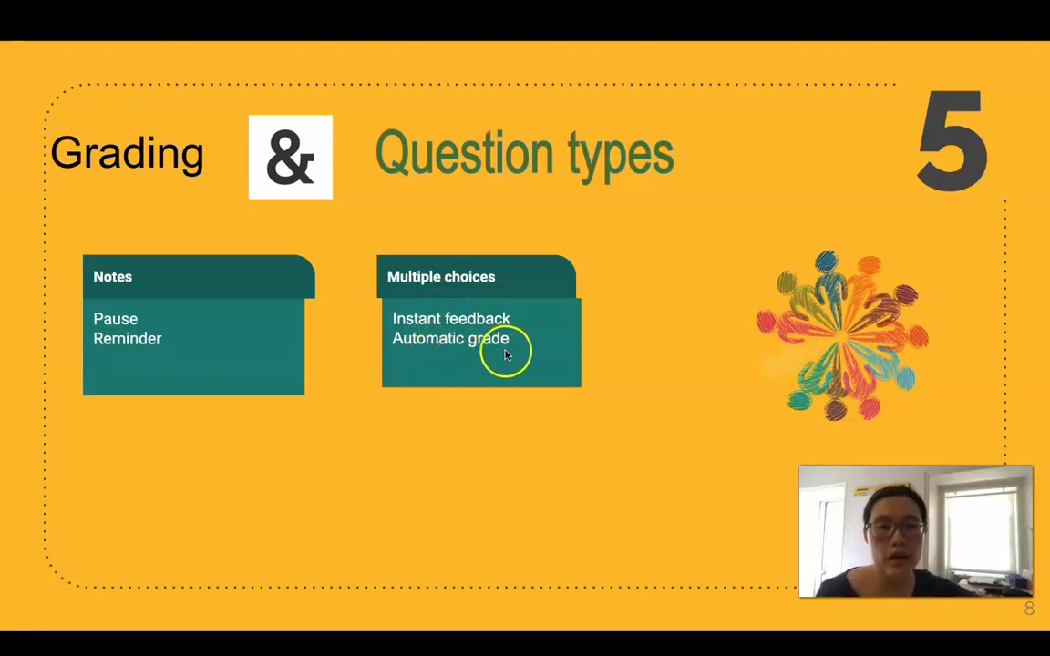
{"action": "left_click", "coordinate": [495, 425]}
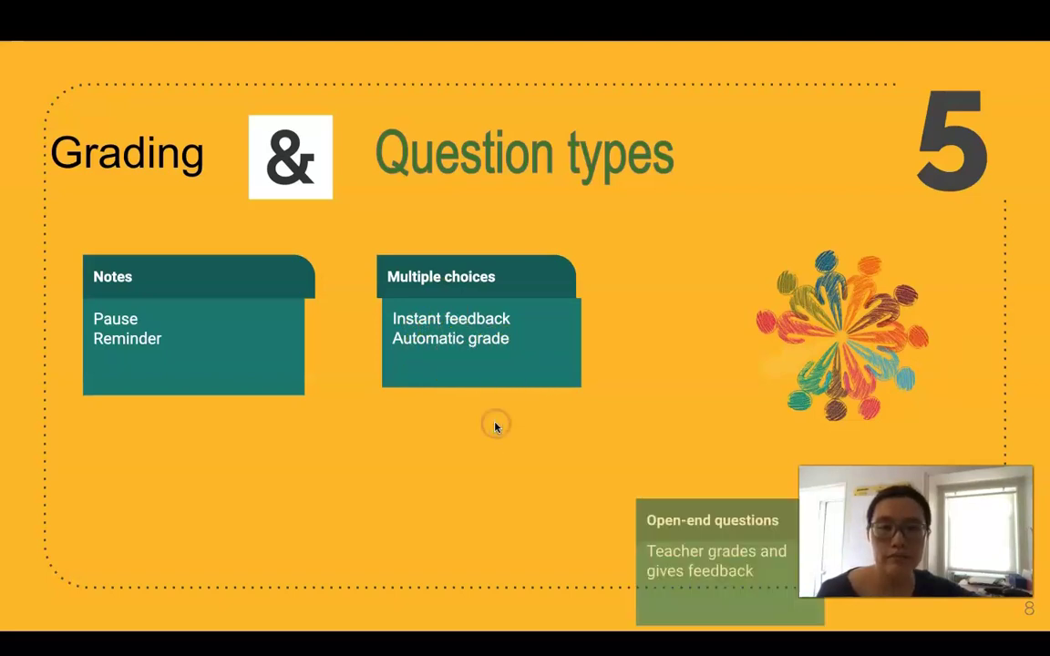